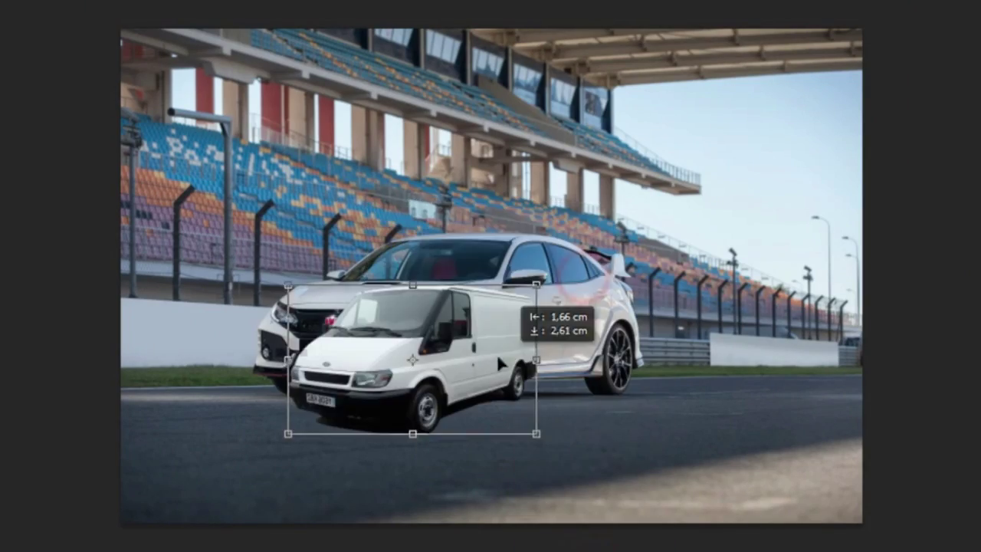
- Perspective-distort the pasted van to match the scene, then start outlining the bumper corner
right_click(646, 289)
click(696, 383)
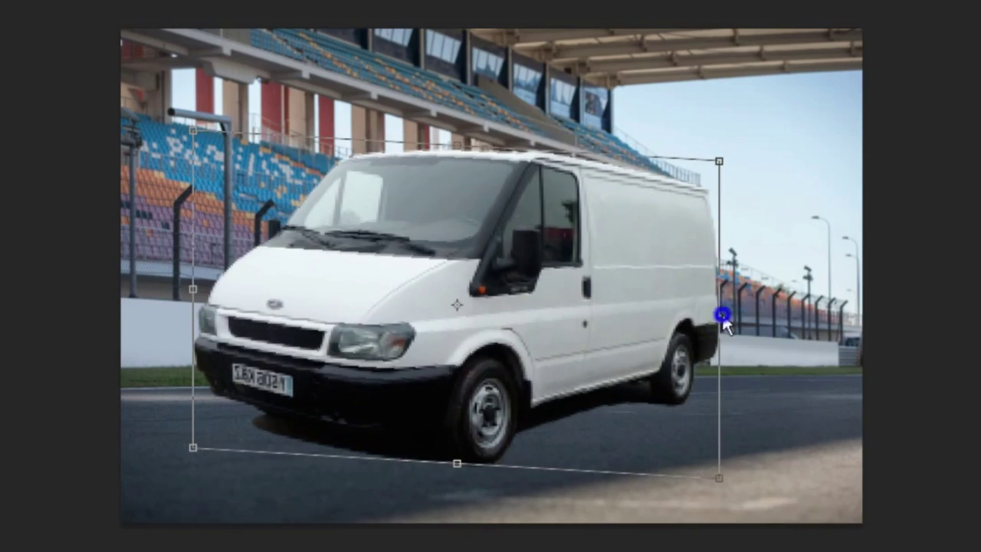
drag(723, 314, 804, 314)
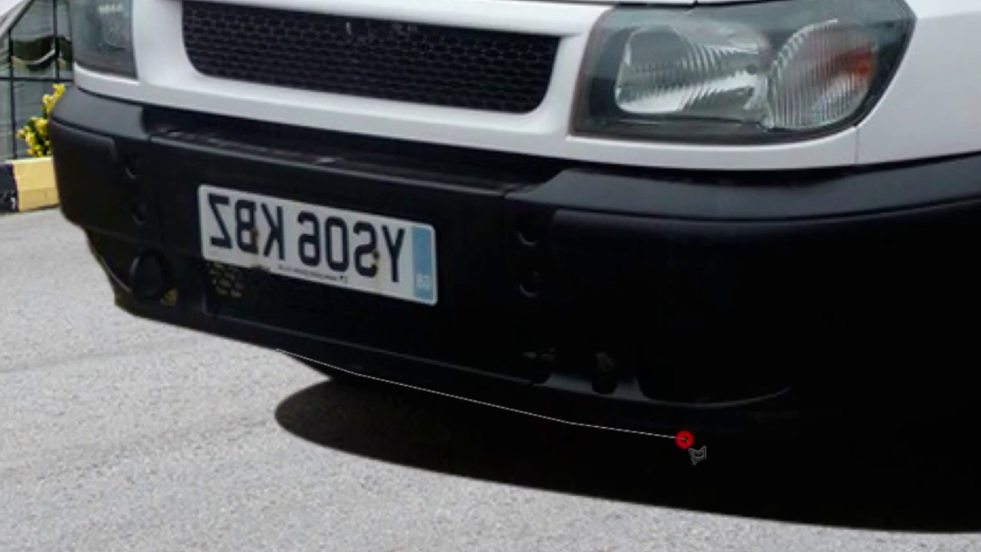
click(735, 395)
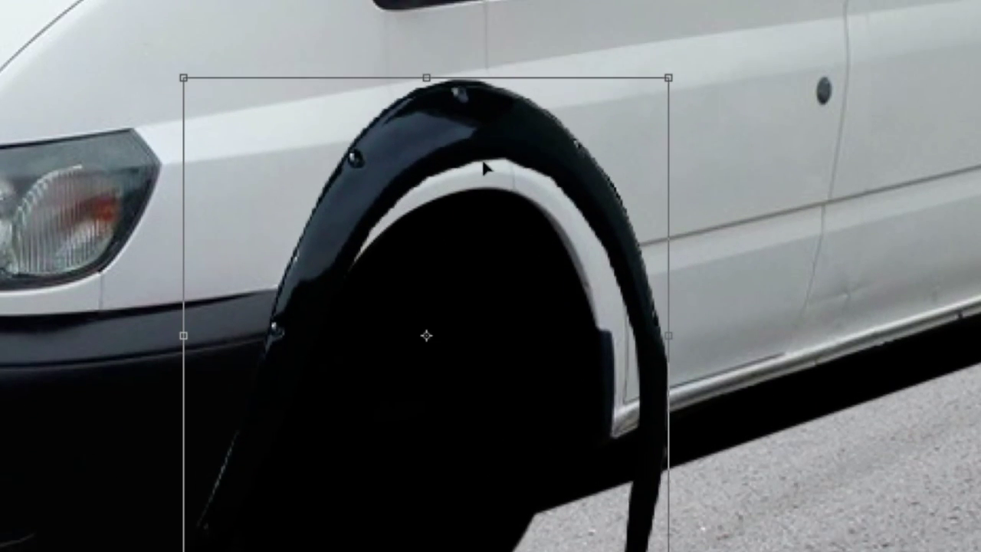
- Narrow the front fender flare, then lower and pull in the rear flare to fit its arch
drag(667, 268, 634, 268)
key(Return)
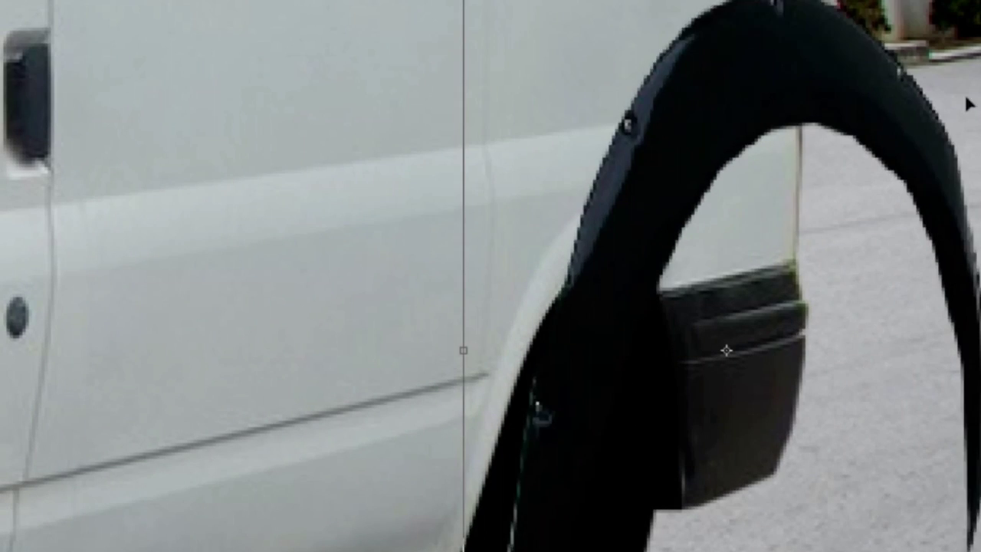
drag(591, 22, 600, 138)
drag(773, 350, 728, 332)
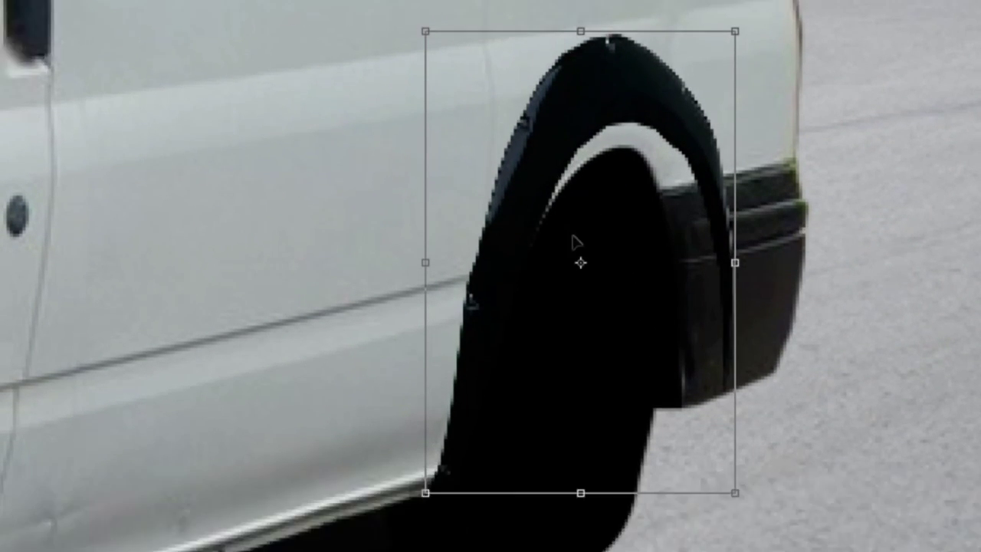
key(Return)
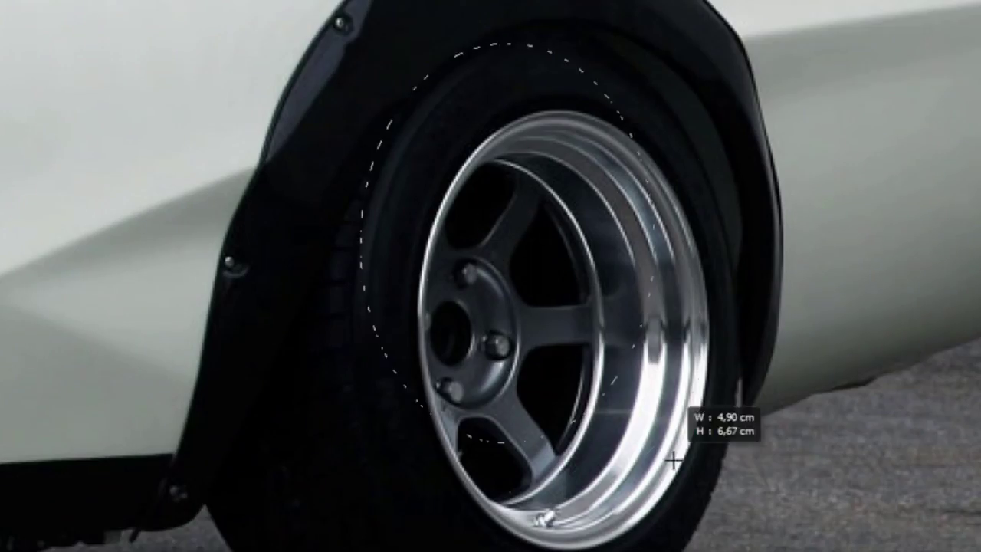
- Copy the polished wheel with an oval selection, then move, narrow and skew it into the rear arch
drag(672, 462, 742, 512)
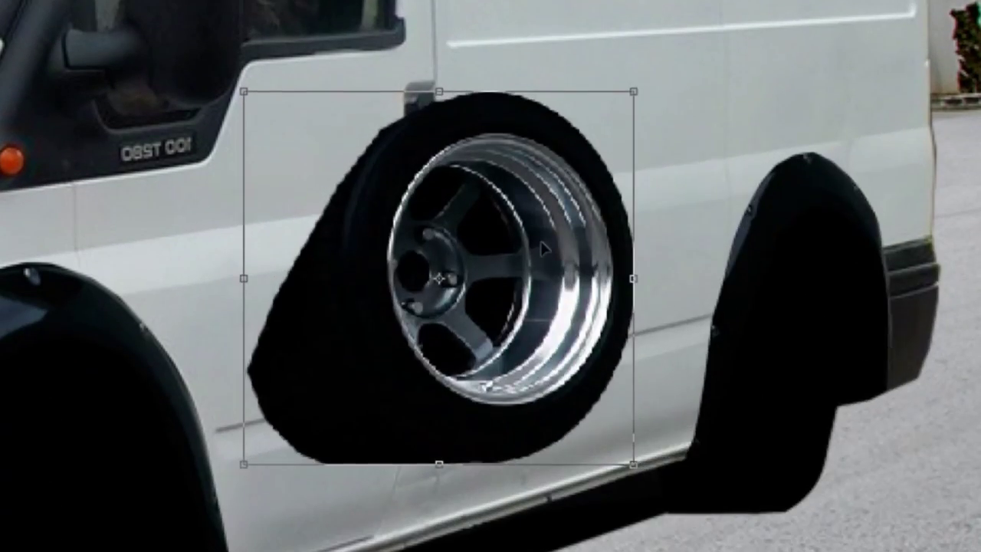
drag(503, 262, 777, 361)
drag(909, 345, 835, 343)
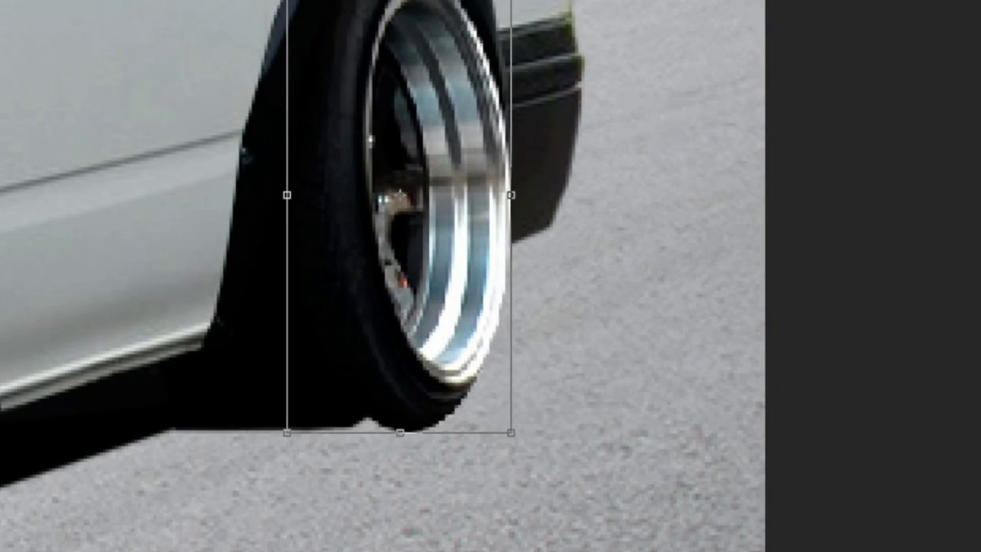
drag(442, 436, 387, 433)
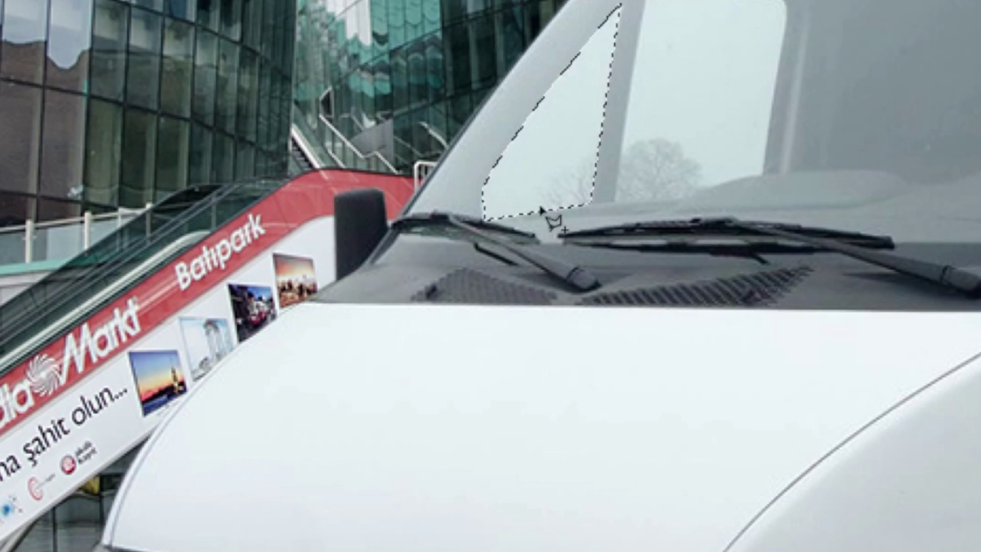
- Patch building reflections into the windscreen and side window, then select the window and apply Levels
drag(540, 208, 638, 32)
drag(627, 145, 770, 122)
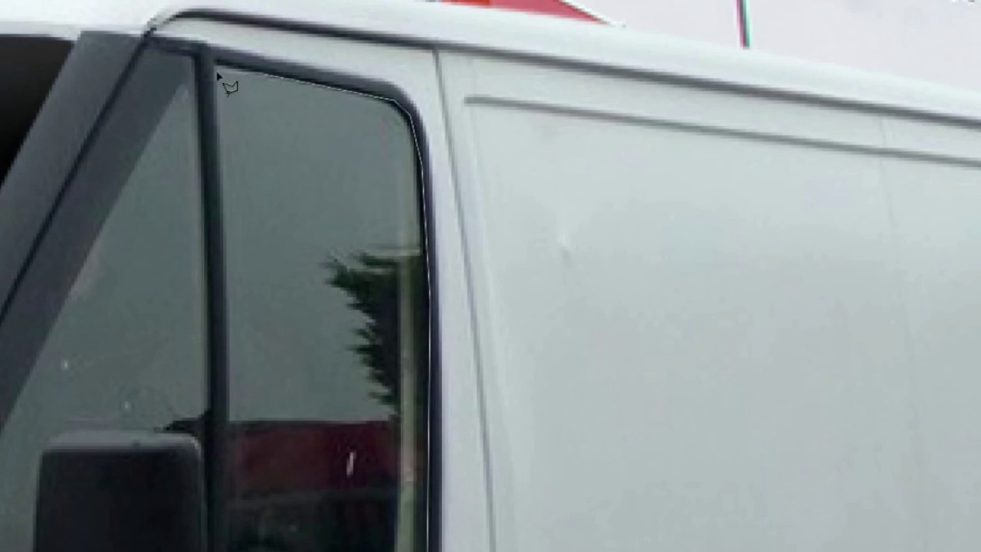
click(219, 75)
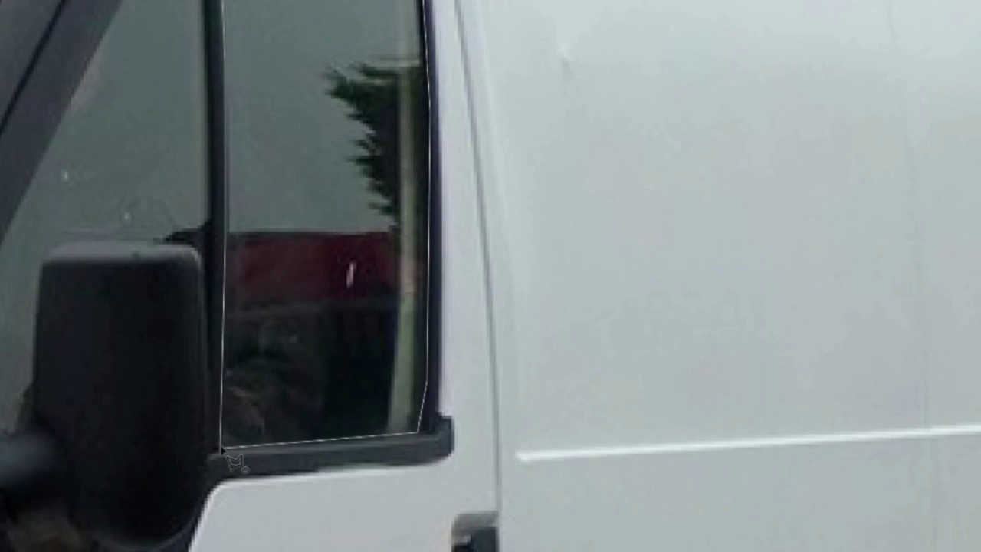
key(ctrl+Return)
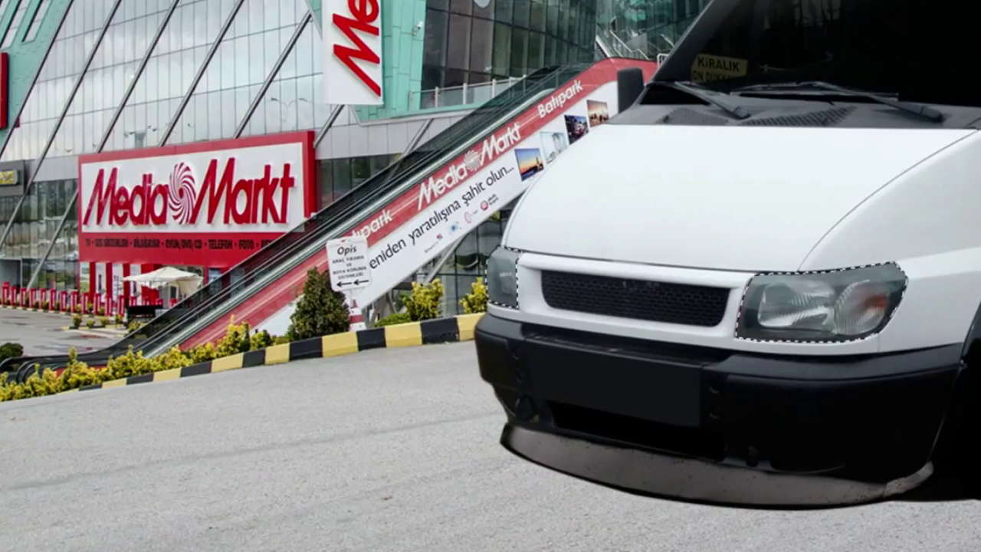
key(ctrl+l)
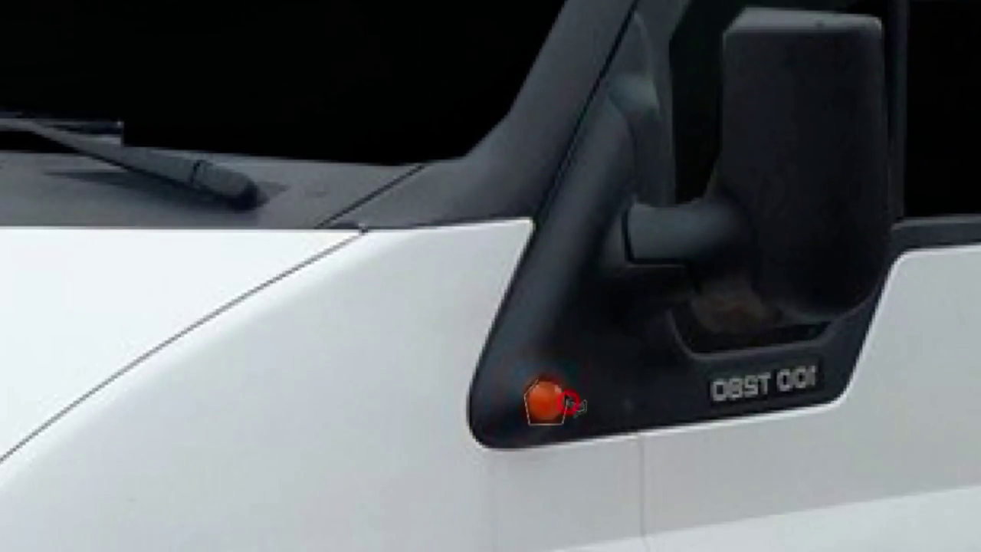
- Deselect the round headlight selection to move on to retouching the badge area
right_click(583, 247)
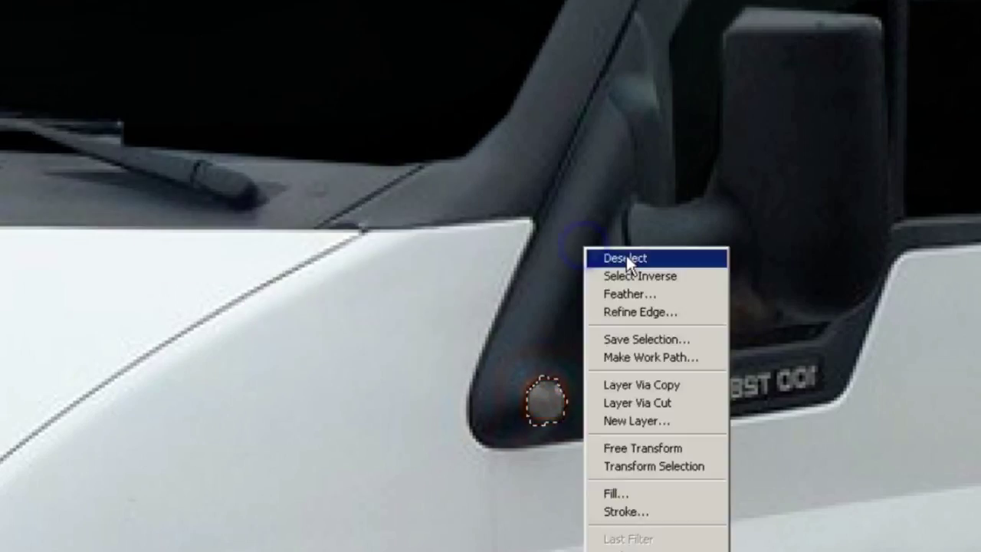
click(626, 256)
key(ctrl+d)
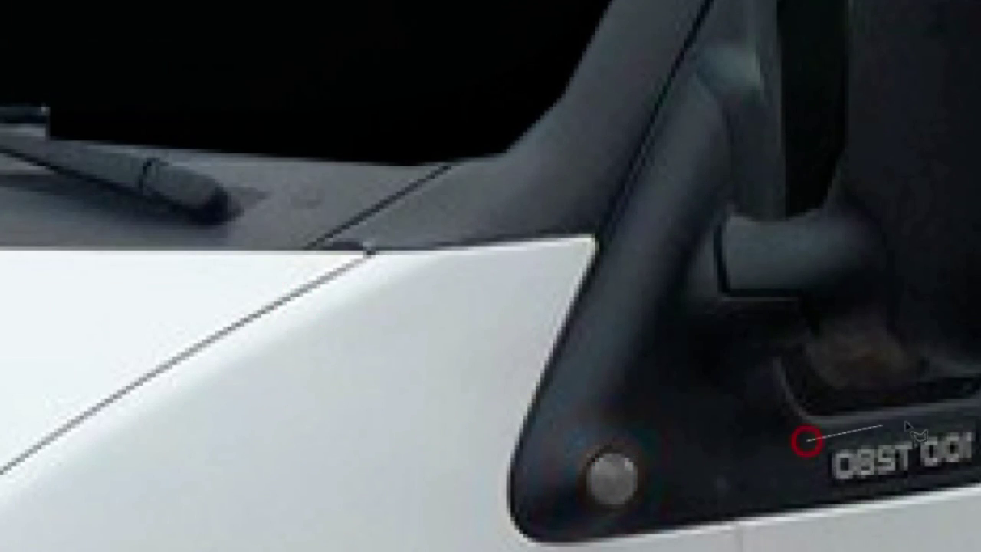